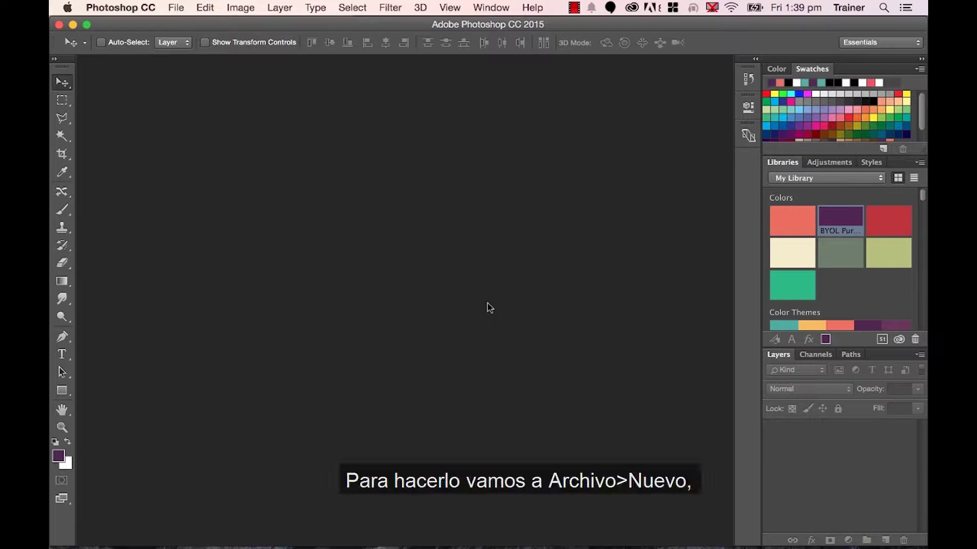
Step: Create a new artboard document 960 pixels wide and 1500 pixels high
click(171, 7)
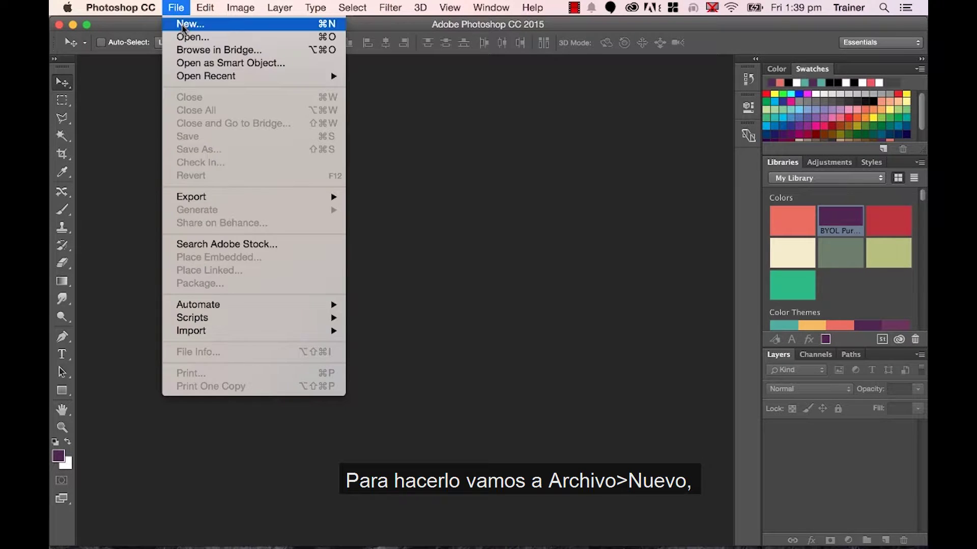
click(186, 25)
click(404, 157)
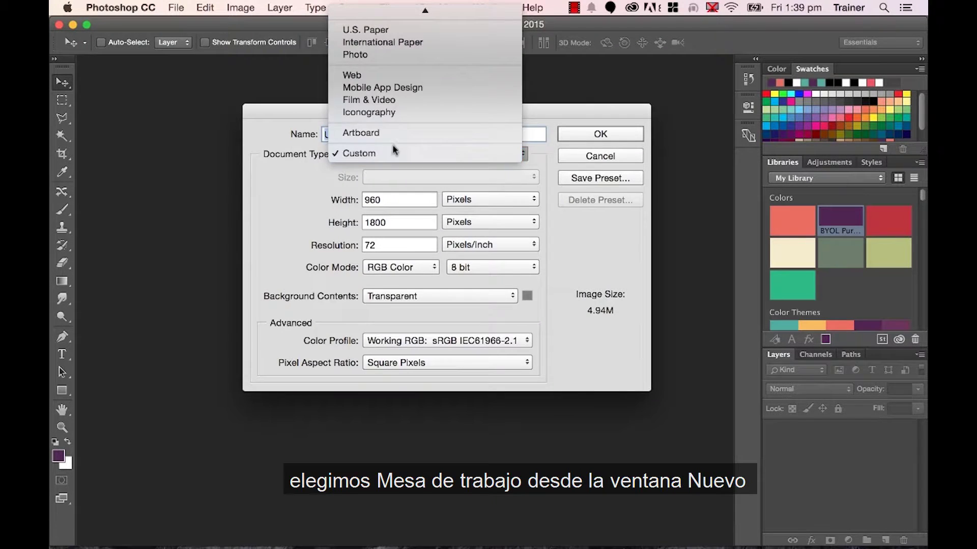
click(385, 136)
double_click(407, 201)
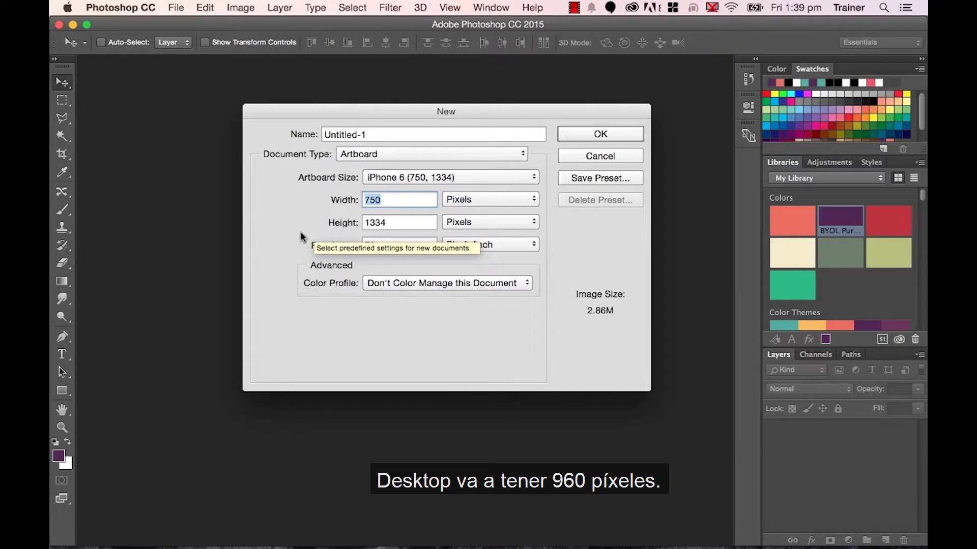
text(960)
key(Tab)
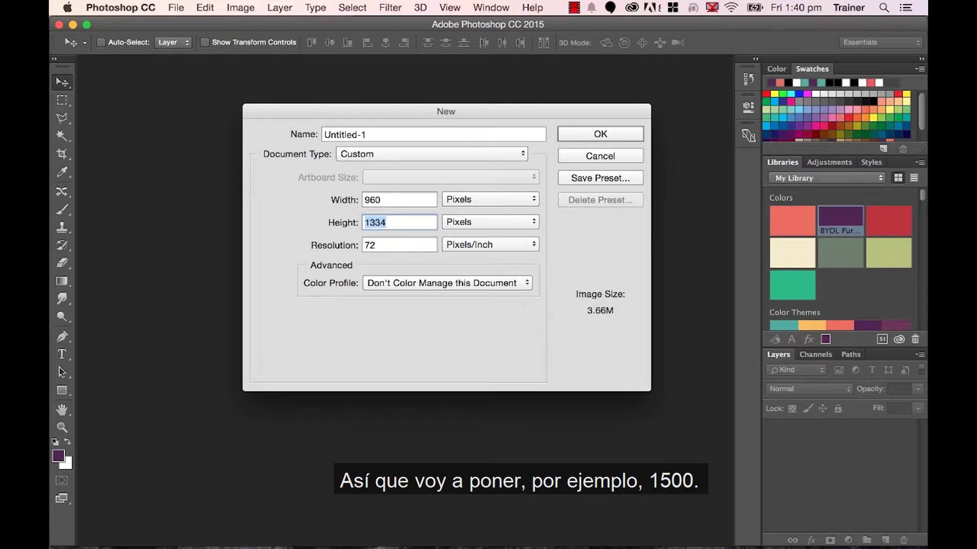
text(1500)
click(583, 137)
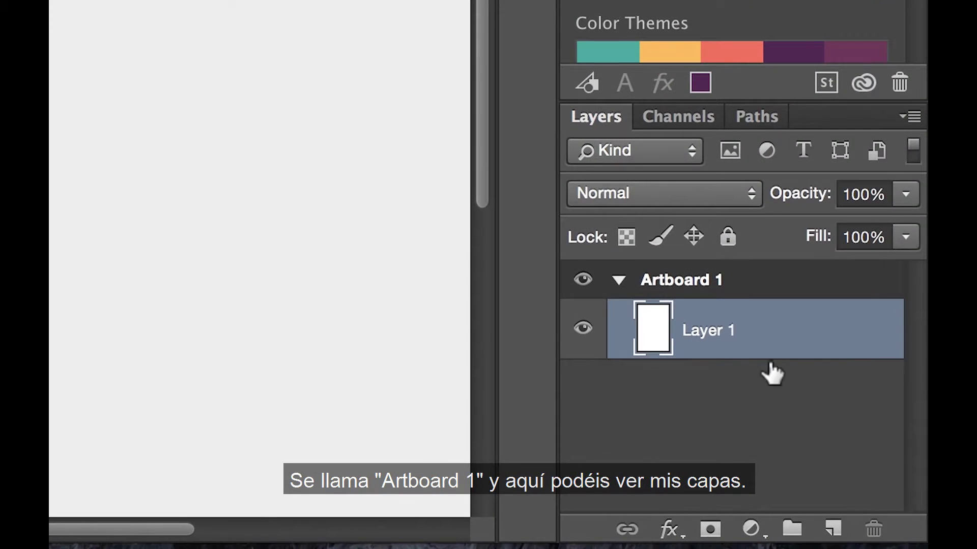
Step: Rename the document's existing artboard as "Desktop 960px"
click(618, 285)
click(618, 285)
double_click(688, 283)
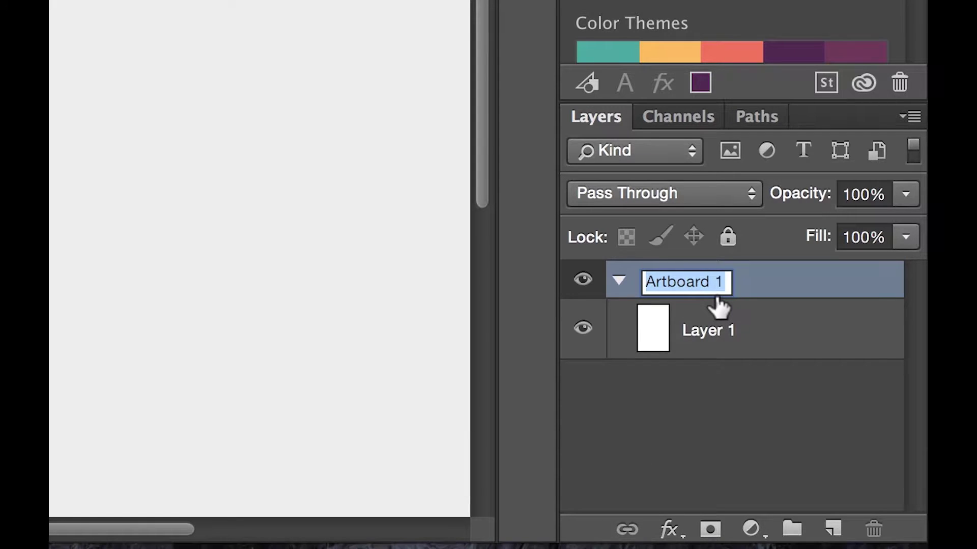
text(Desktop)
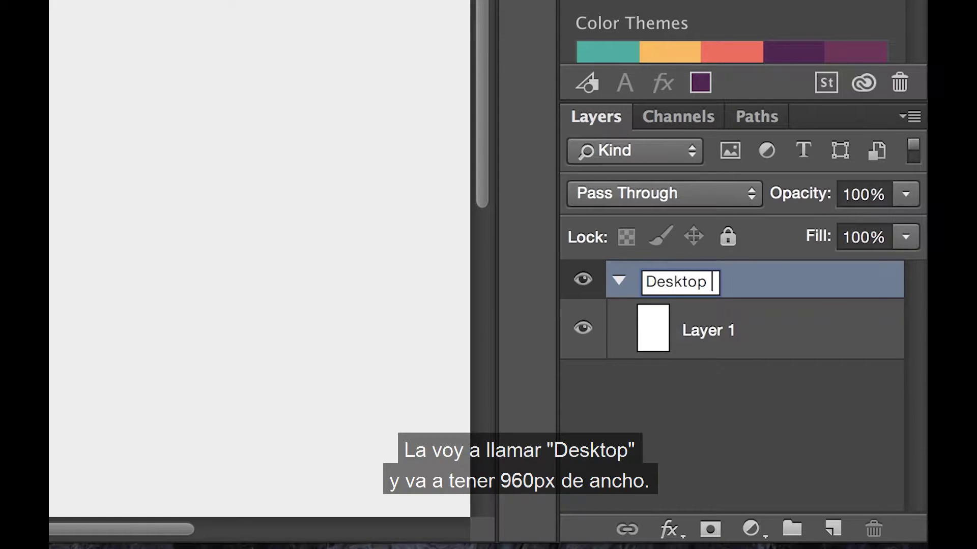
text( 960px)
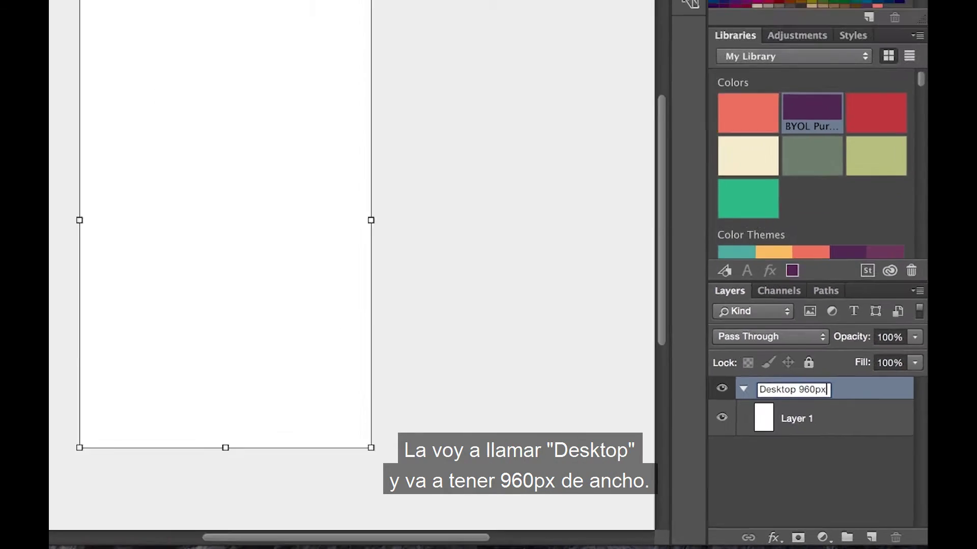
key(Return)
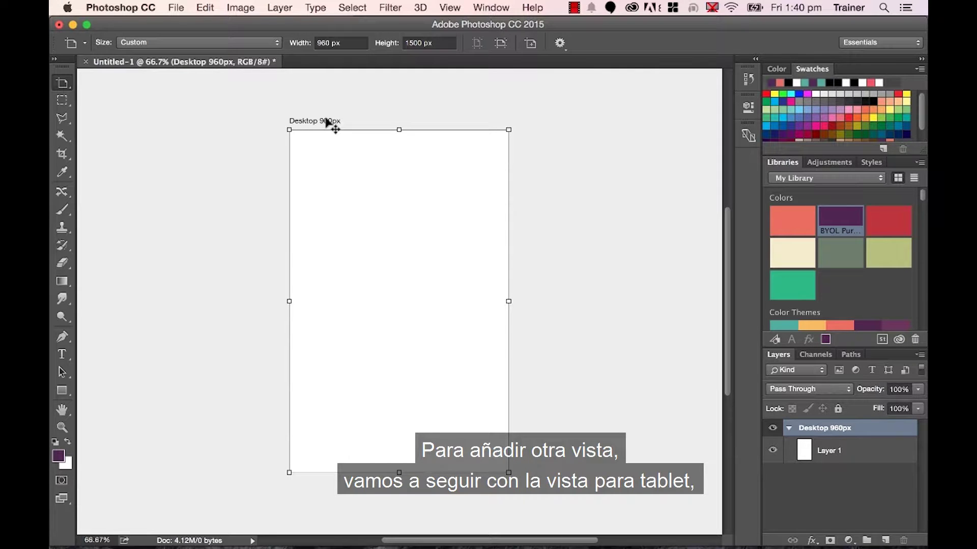
Step: Add a new artboard named "Tablet 720px" with a width of 720 px and a height of 1500 px
click(282, 5)
mouse_move(292, 28)
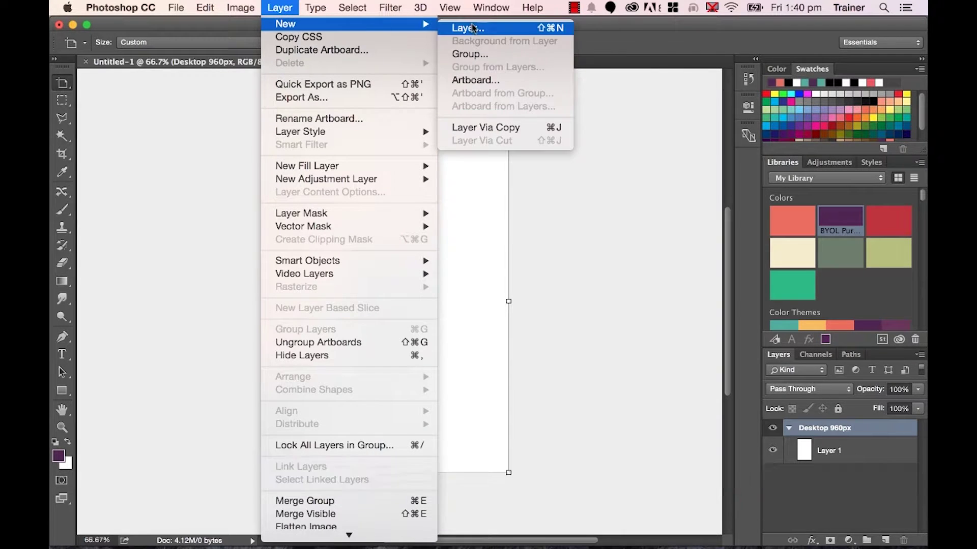
click(476, 80)
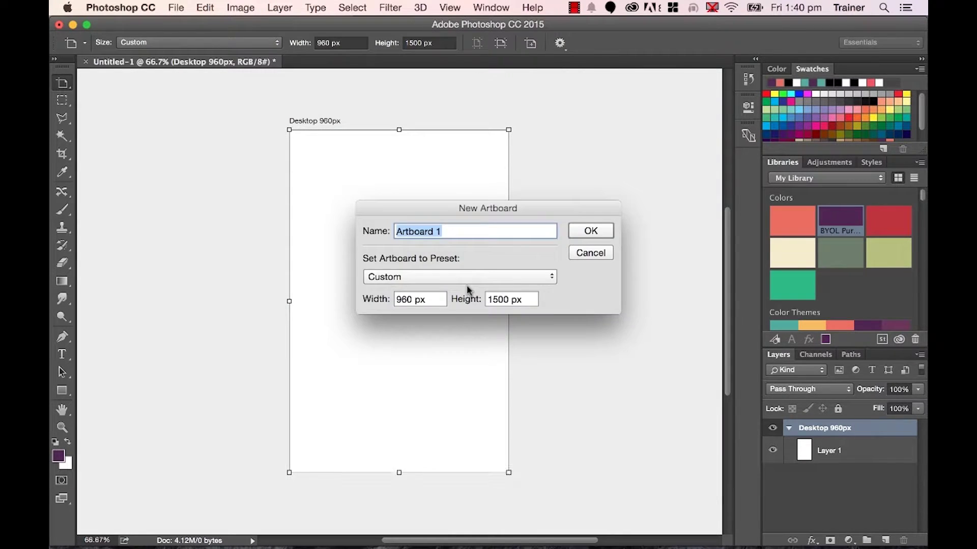
text(Tablet 720px)
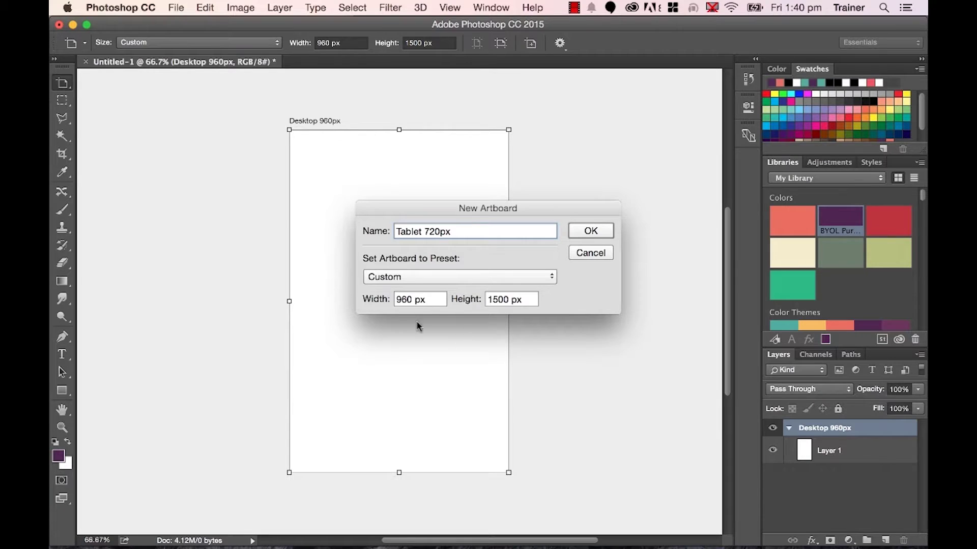
double_click(403, 299)
text(720)
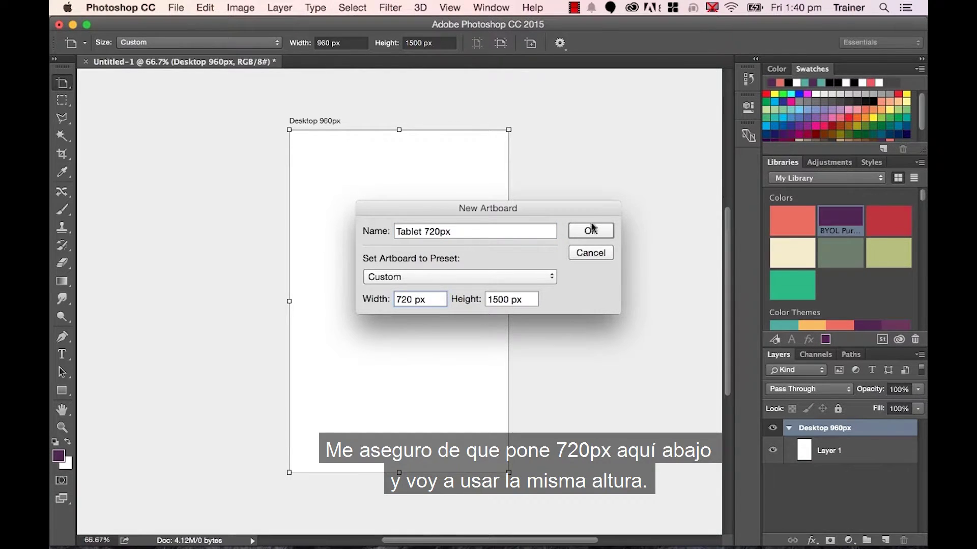
click(606, 230)
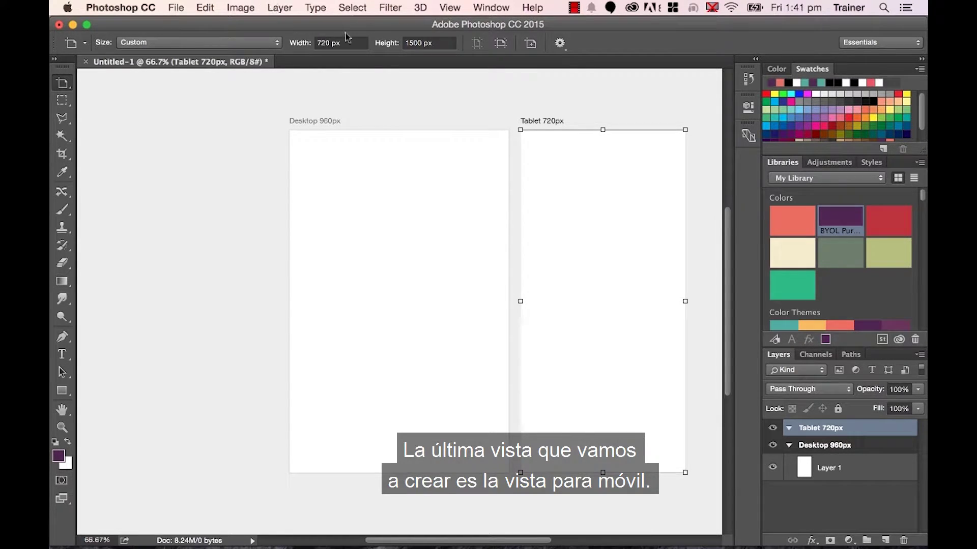
Step: Add a new artboard named "Mobile 360px" with a width of 360 px and a height of 1500 px
click(275, 7)
mouse_move(285, 24)
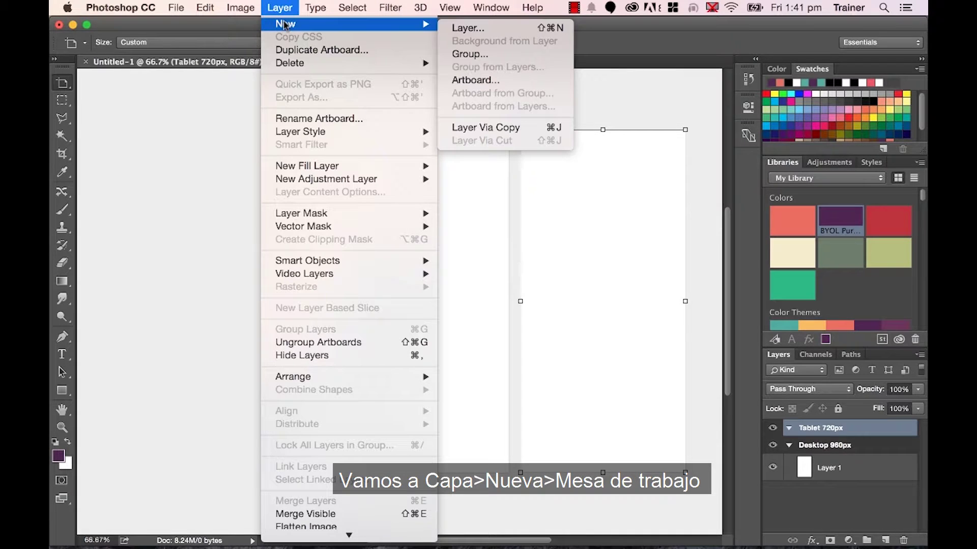
click(475, 79)
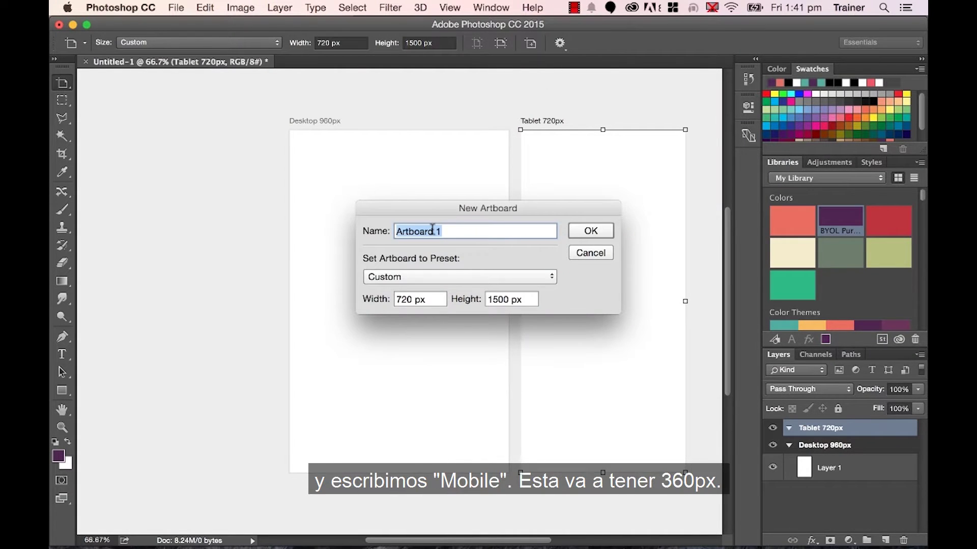
text(Mobile)
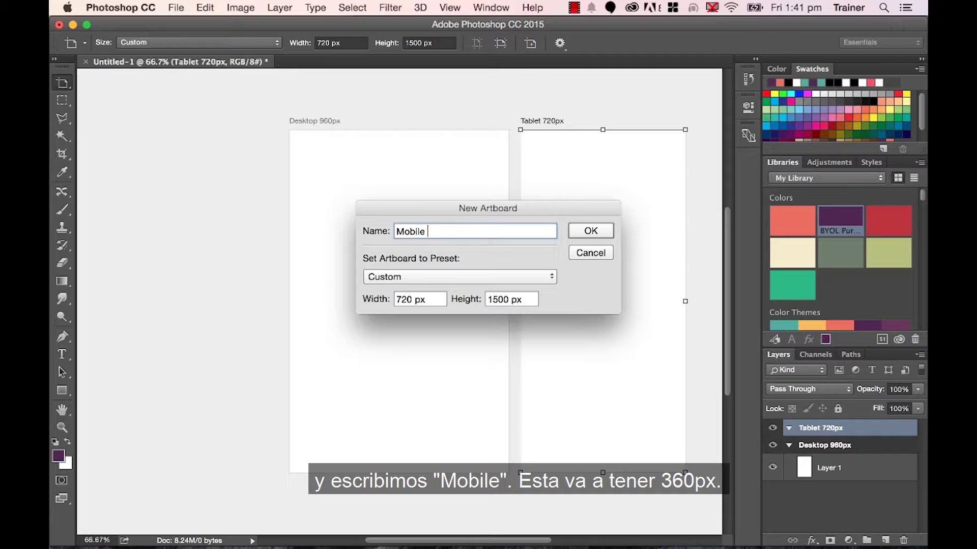
text( 360px)
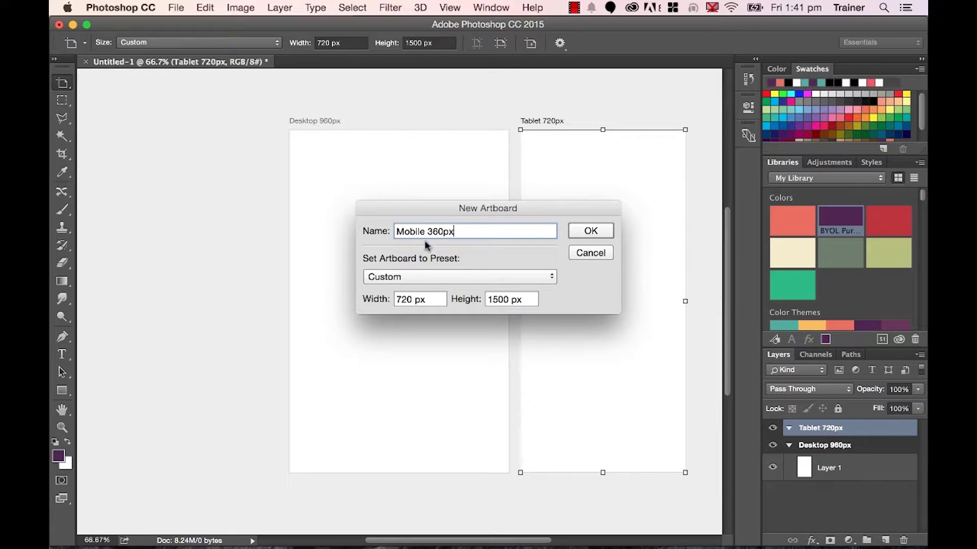
double_click(401, 298)
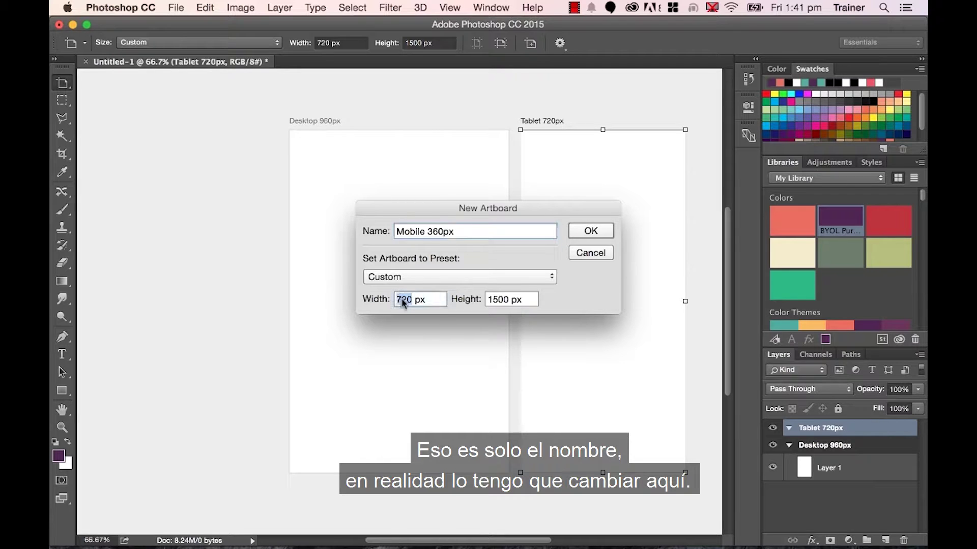
text(360)
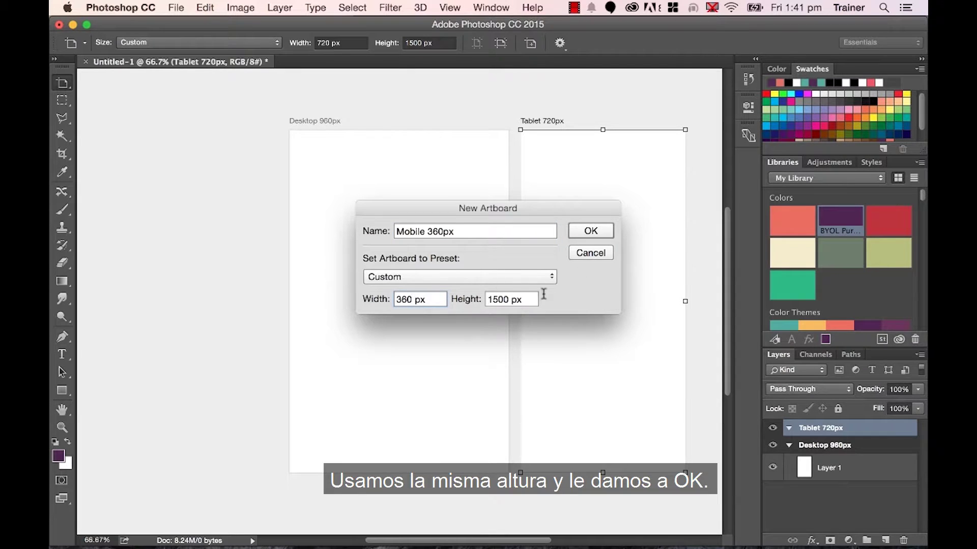
click(593, 230)
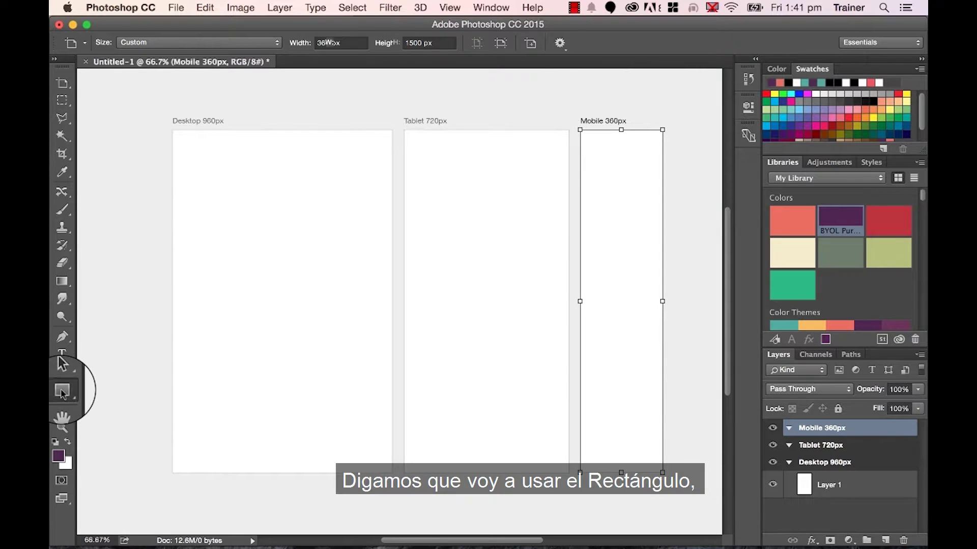
Step: Draw a coral rectangle about 994 by 199 px across the top of the Desktop artboard, overlapping its edges
click(62, 391)
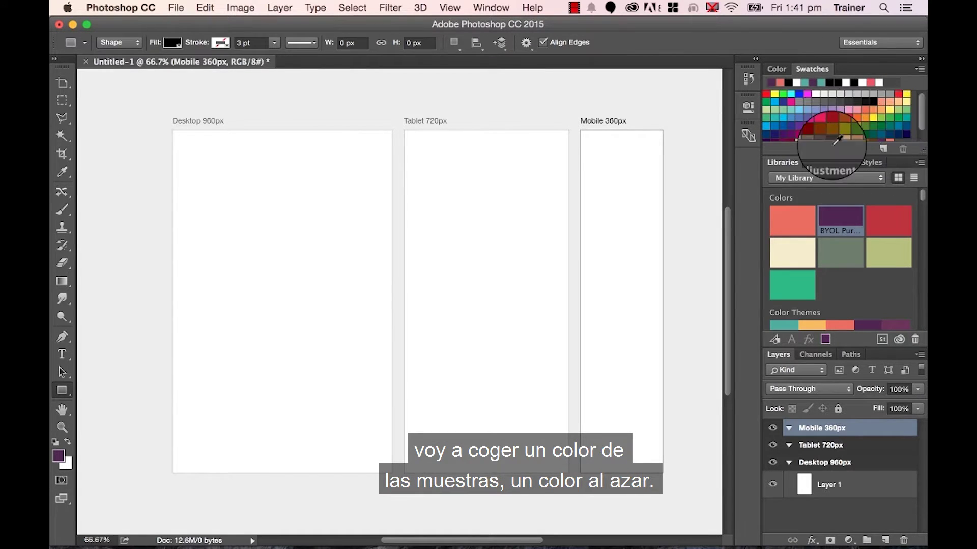
click(841, 107)
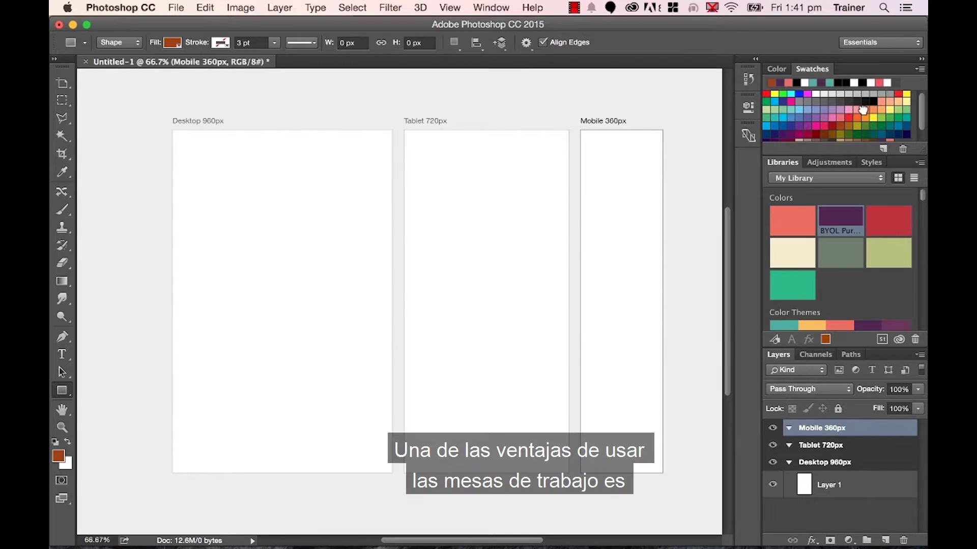
click(791, 221)
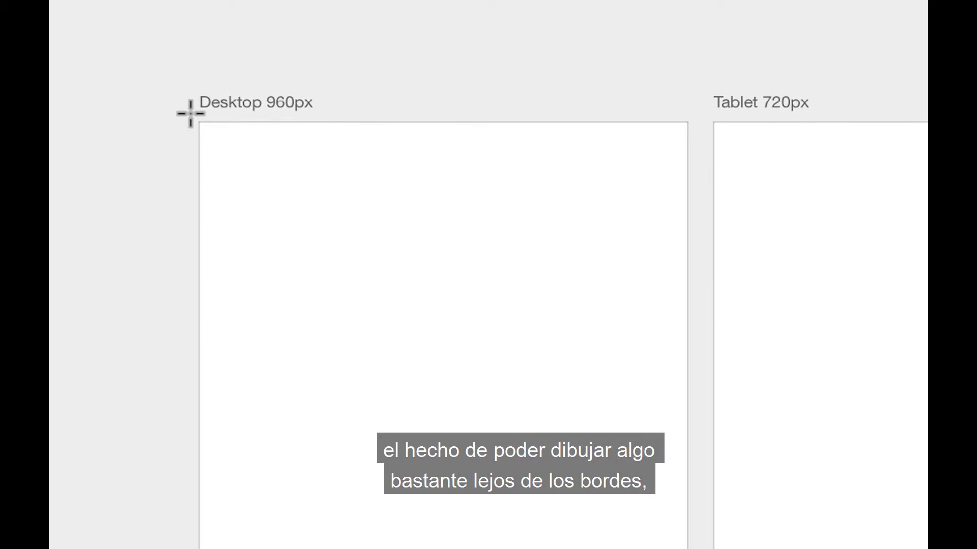
drag(169, 126, 697, 212)
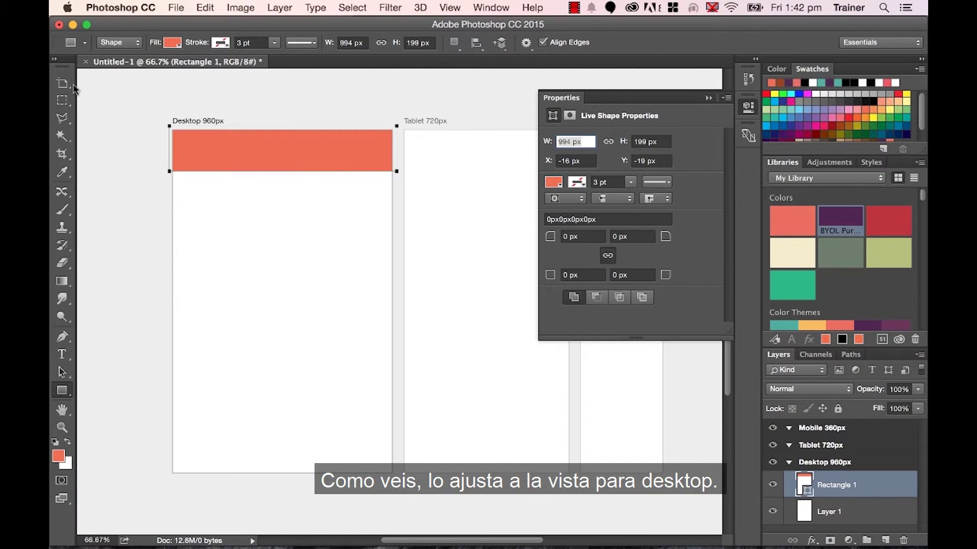
Step: Rename the rectangle's layer in the Desktop artboard as "Nav Bar"
scroll(389, 169, right, 2)
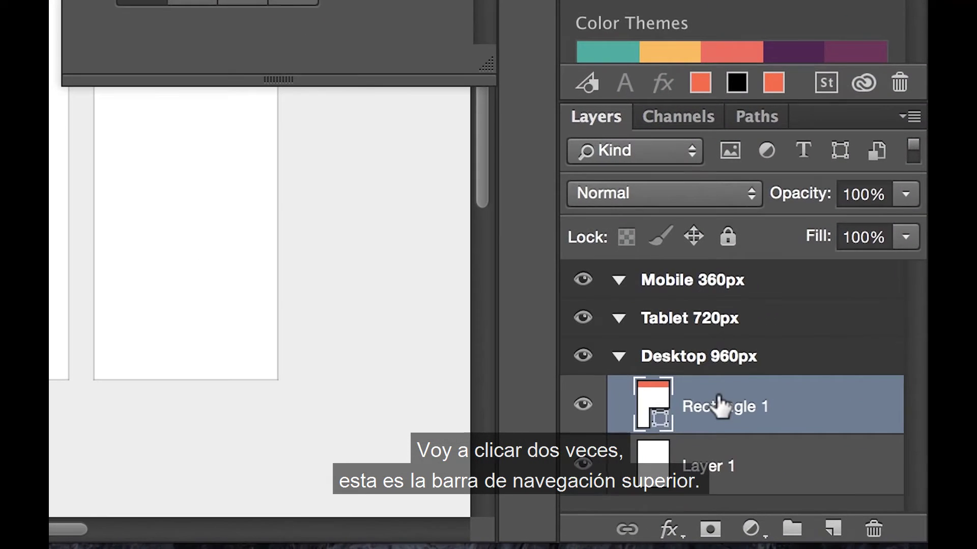
double_click(776, 445)
text(Nav)
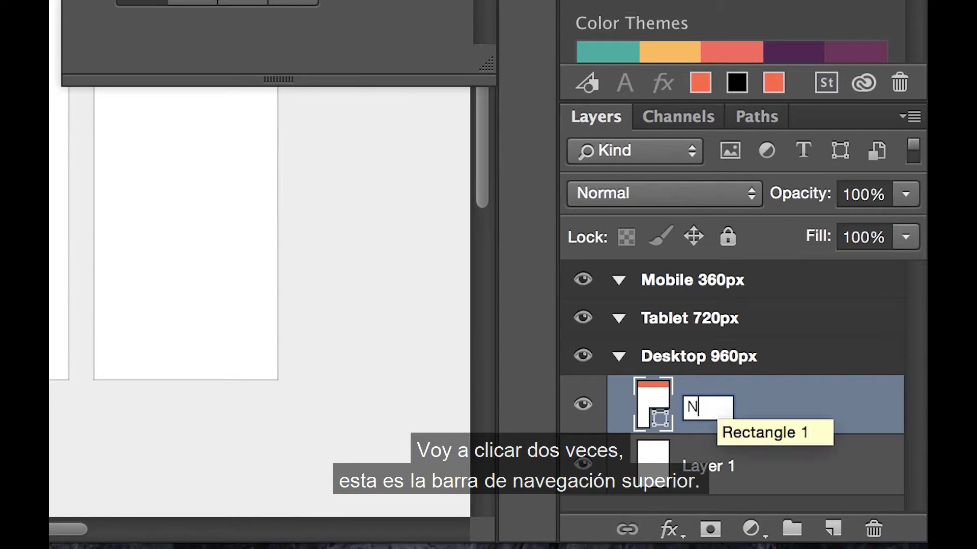
text( Bar)
key(Return)
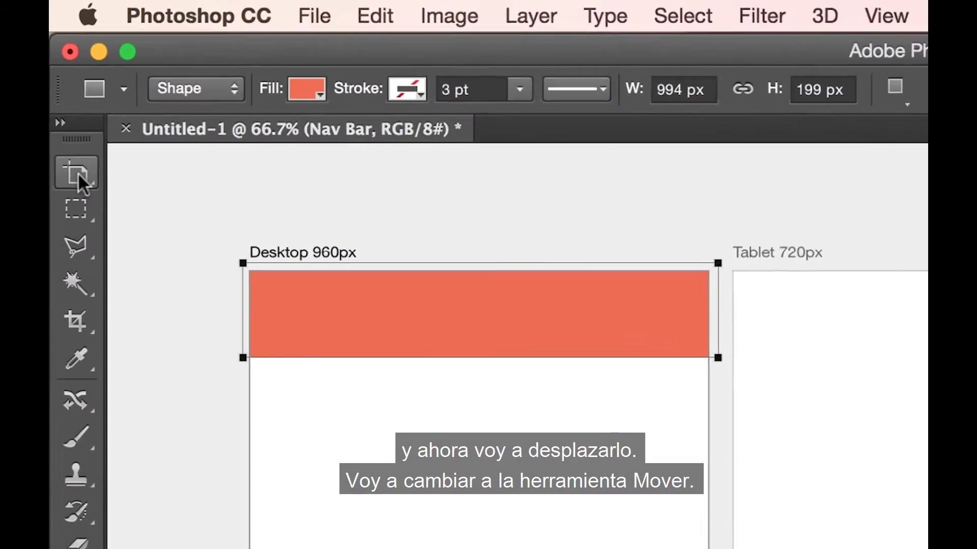
Step: Switch to the Move tool and duplicate the Nav Bar layer within the same document, naming the copy "Nav Bar"
drag(62, 84, 99, 85)
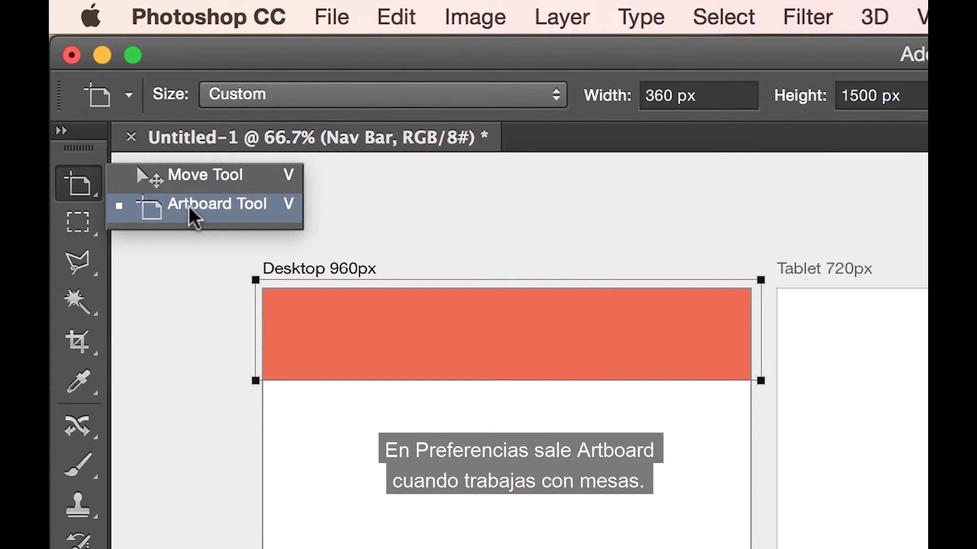
click(188, 184)
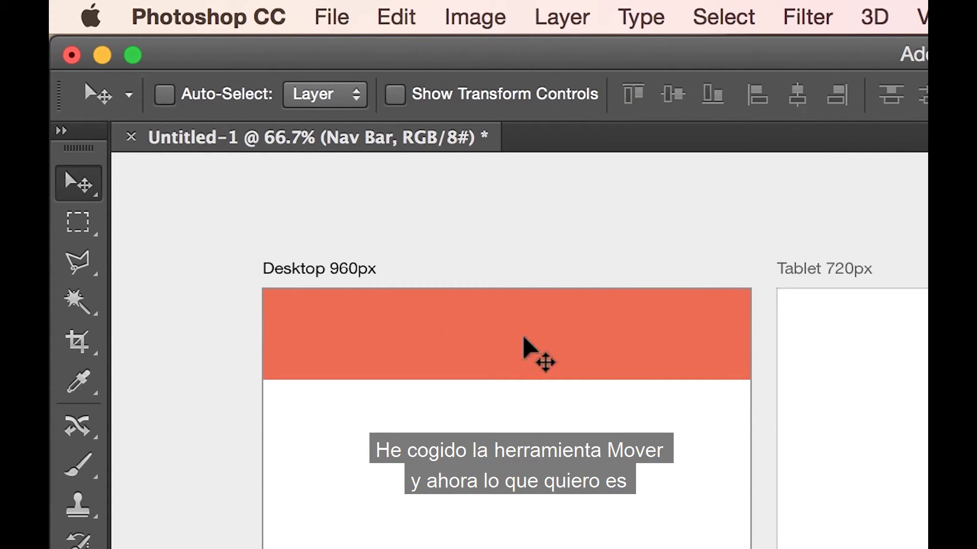
scroll(819, 503, right, 3)
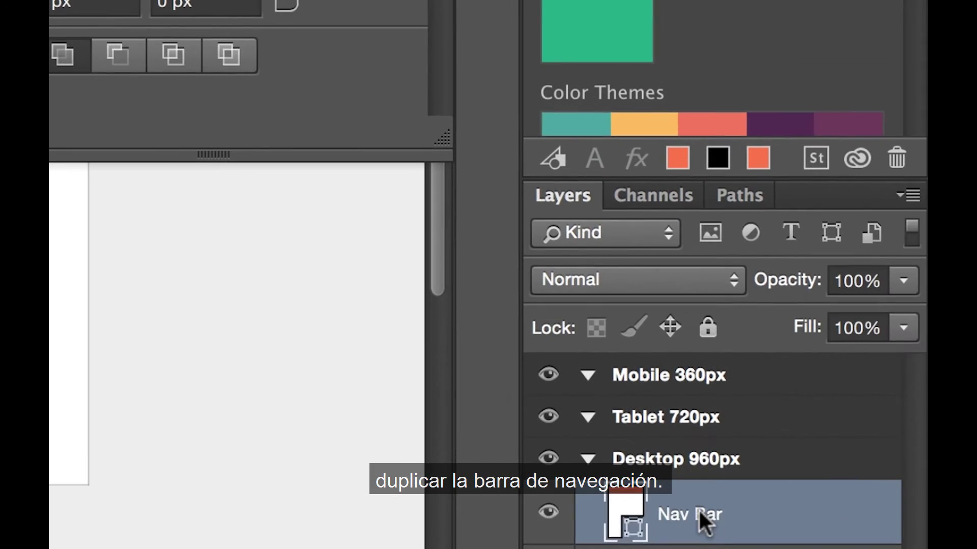
right_click(699, 512)
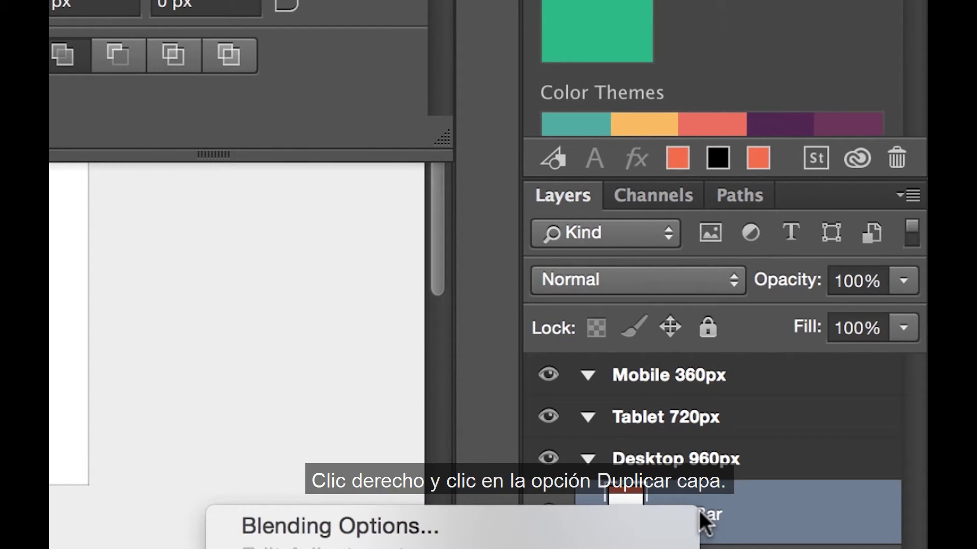
scroll(569, 487, down, 5)
scroll(566, 474, down, 3)
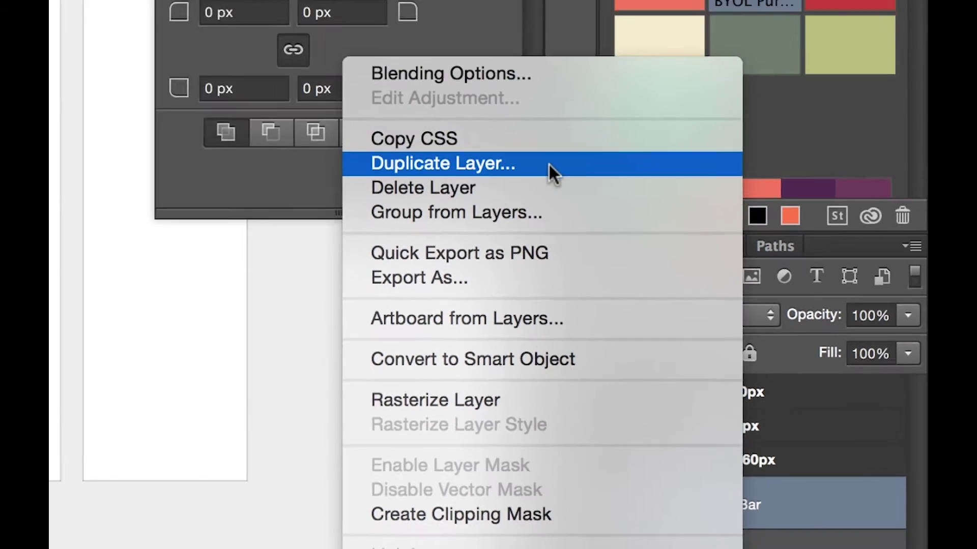
click(549, 164)
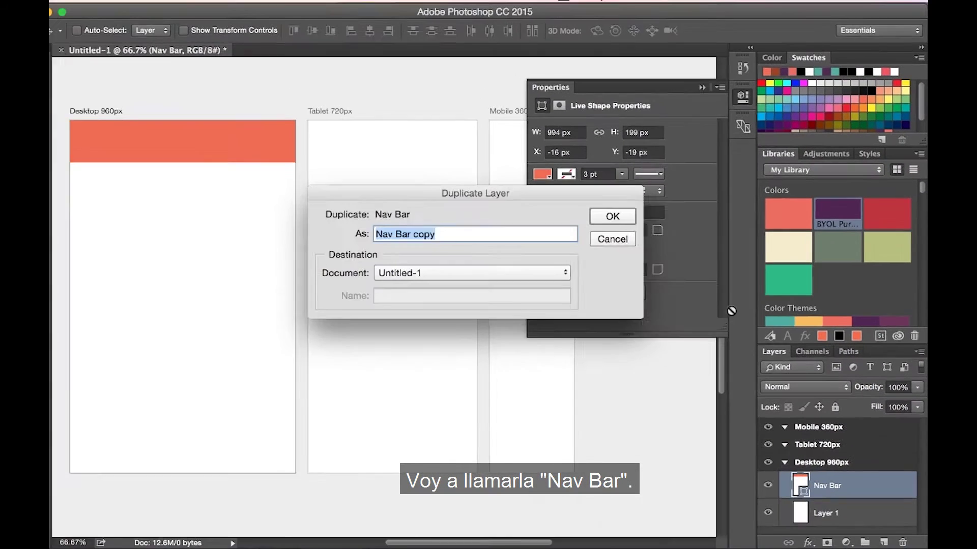
key(Right)
key(shift+alt+Left)
key(BackSpace)
key(BackSpace)
key(Return)
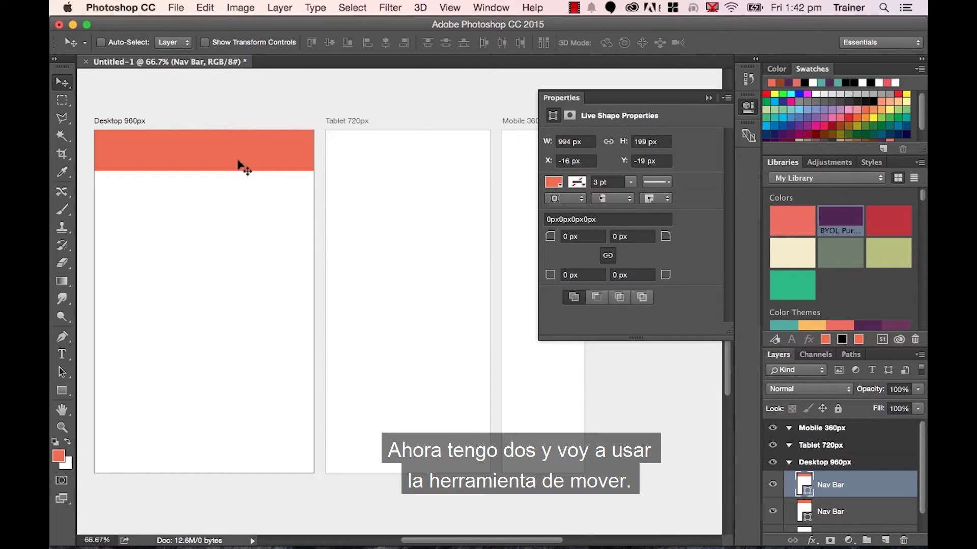
Step: Move the duplicated Nav Bar from the Desktop artboard onto the top of the Tablet 720px artboard
drag(169, 152, 362, 161)
key(super+z)
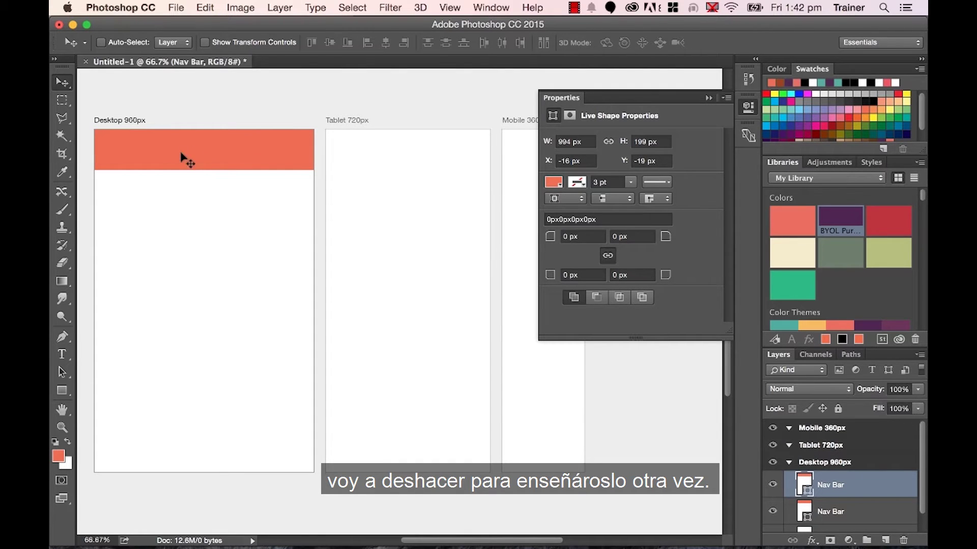
drag(175, 162, 389, 163)
Step: Duplicate the Tablet artboard's Nav Bar layer within the same document, naming the copy "Nav Bar"
scroll(389, 163, right, 2)
scroll(392, 163, right, 2)
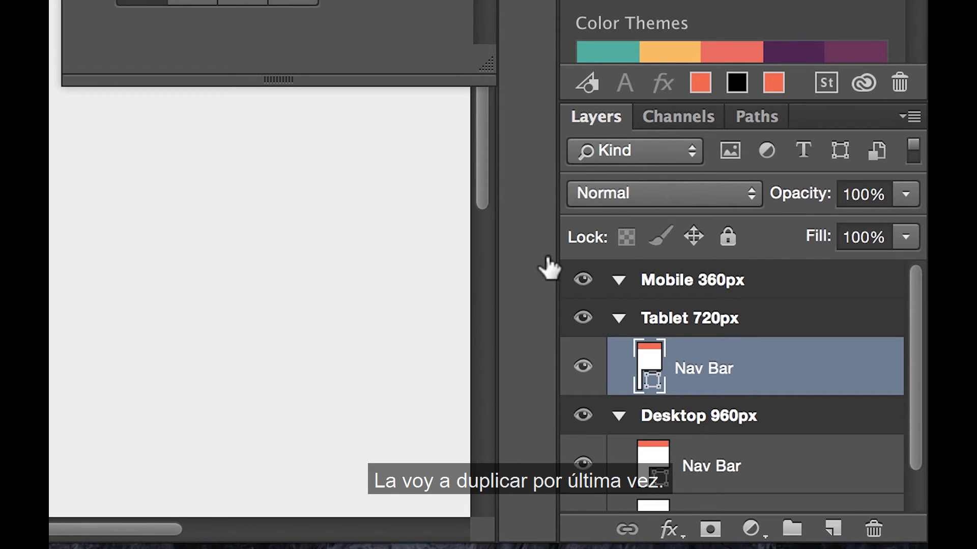
right_click(709, 367)
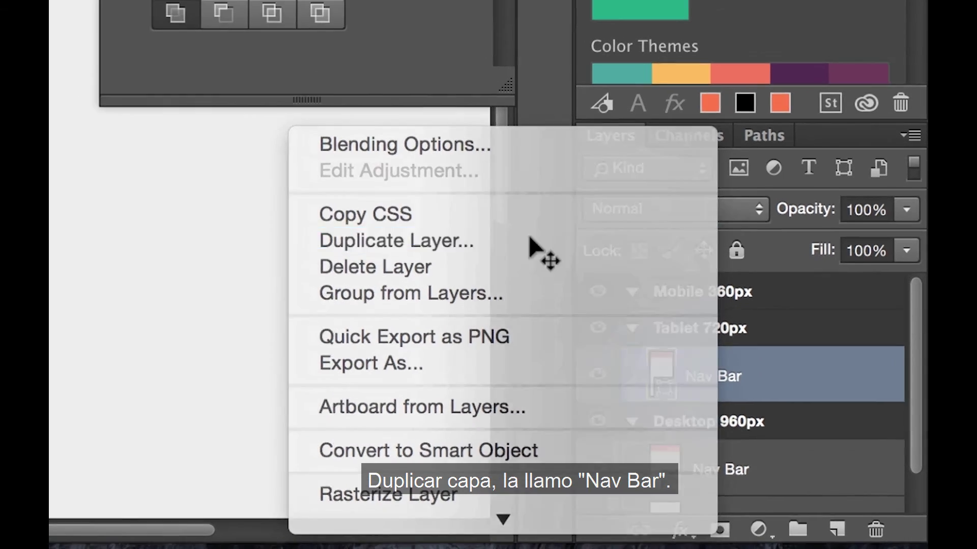
click(532, 226)
key(Right)
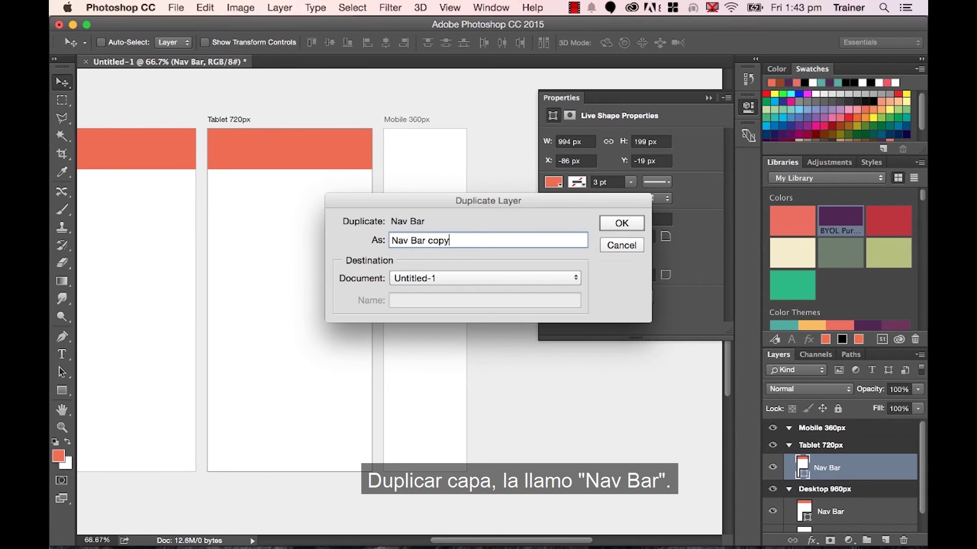
key(shift+alt+Left)
key(shift+alt+Left)
key(shift+alt+Right)
key(BackSpace)
key(Return)
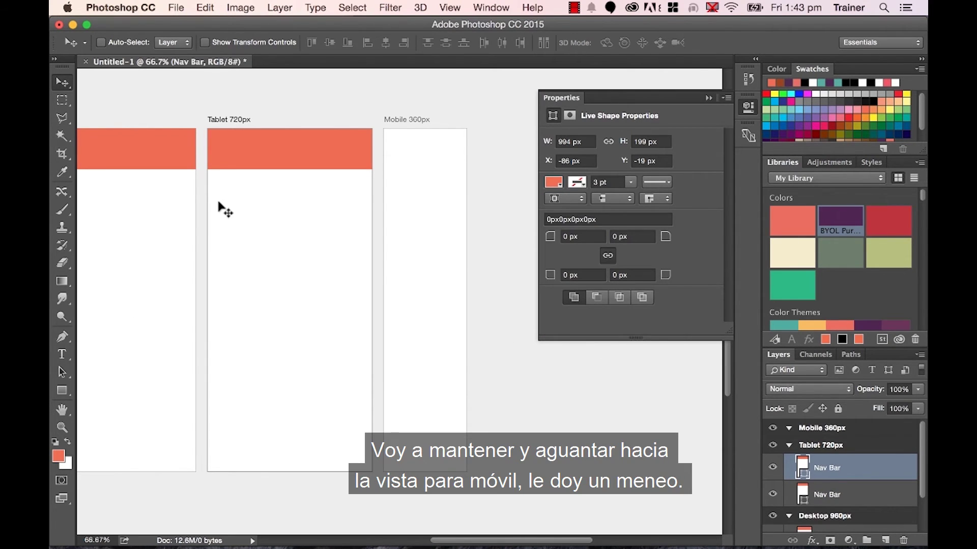
Step: Move the new Nav Bar copy onto the top of the Mobile 360px artboard and collapse the floating Properties panel
drag(247, 158, 419, 153)
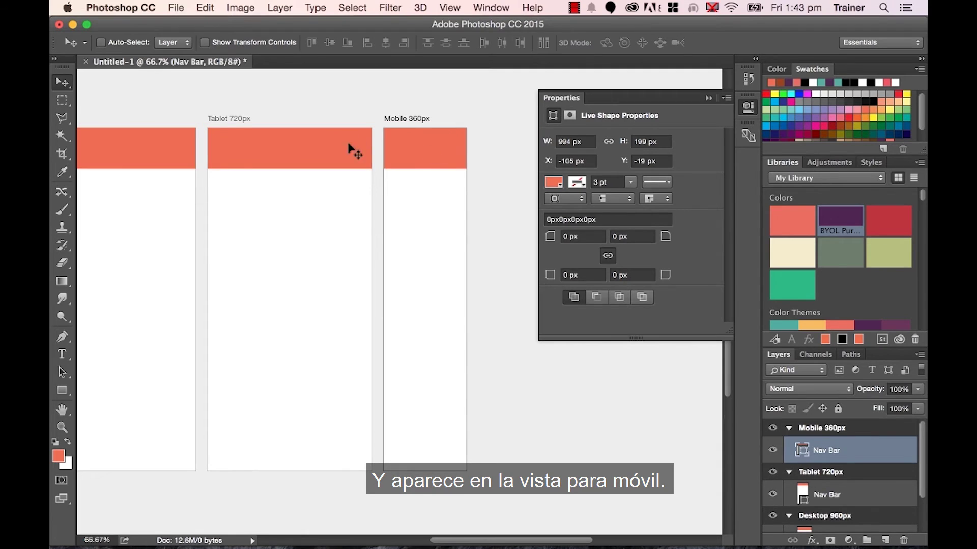
scroll(262, 214, left, 5)
scroll(265, 216, up, 1)
scroll(268, 218, down, 3)
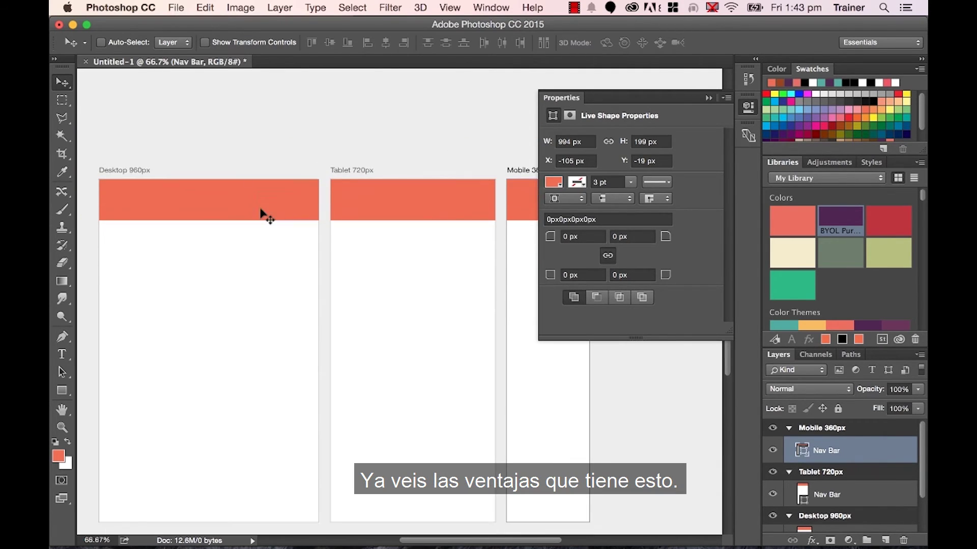
click(746, 110)
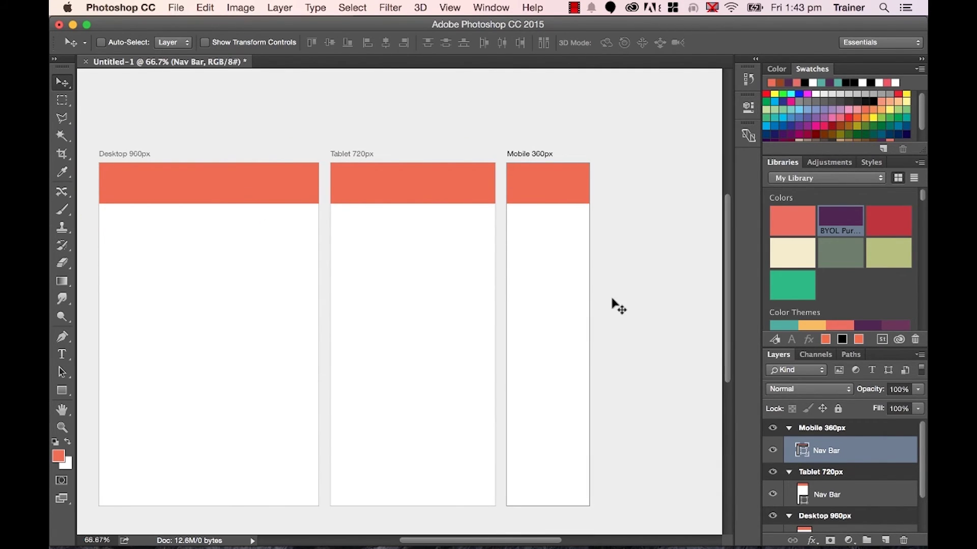